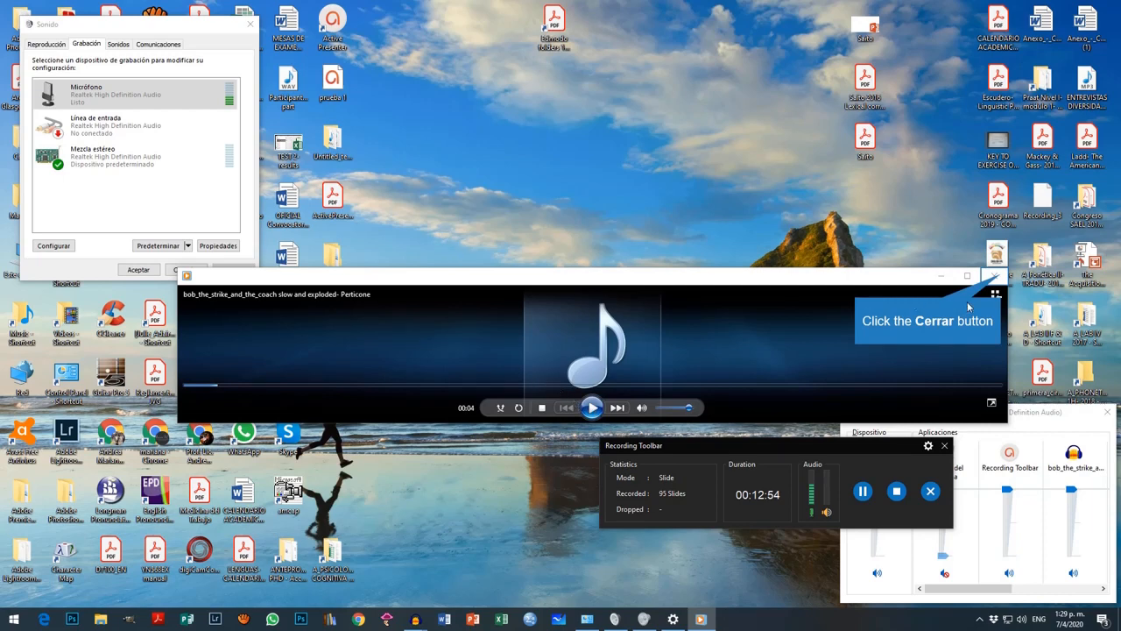
Close Windows Media Player and open the desktop MP3 bob_the_strike_and_the_coach slow and exploded with VLC media player.
left_click(1001, 278)
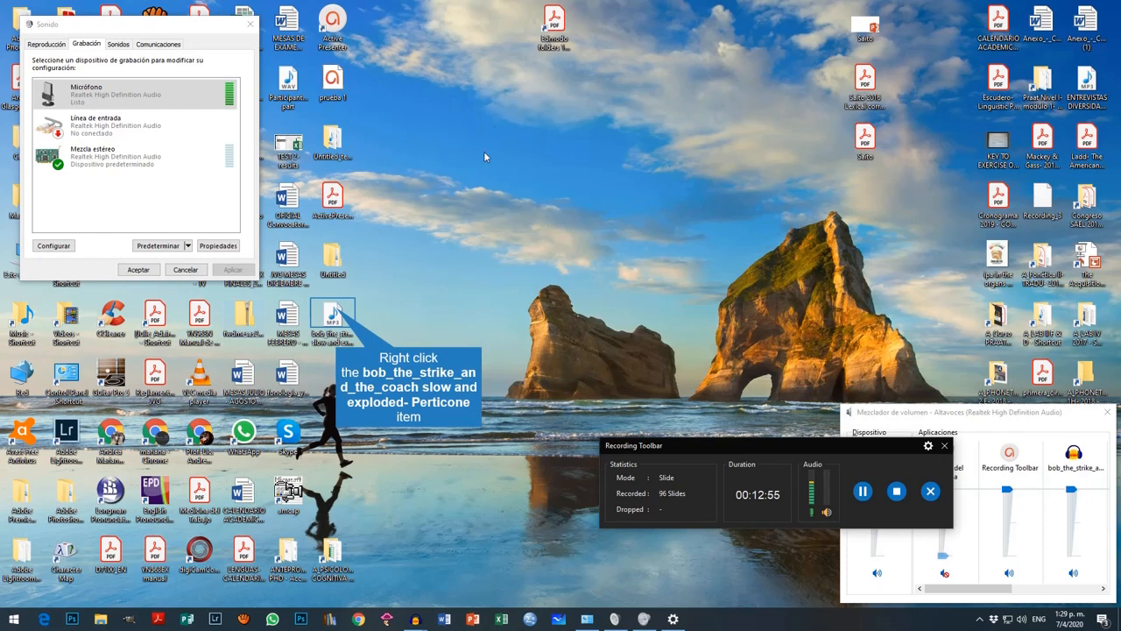
right_click(337, 311)
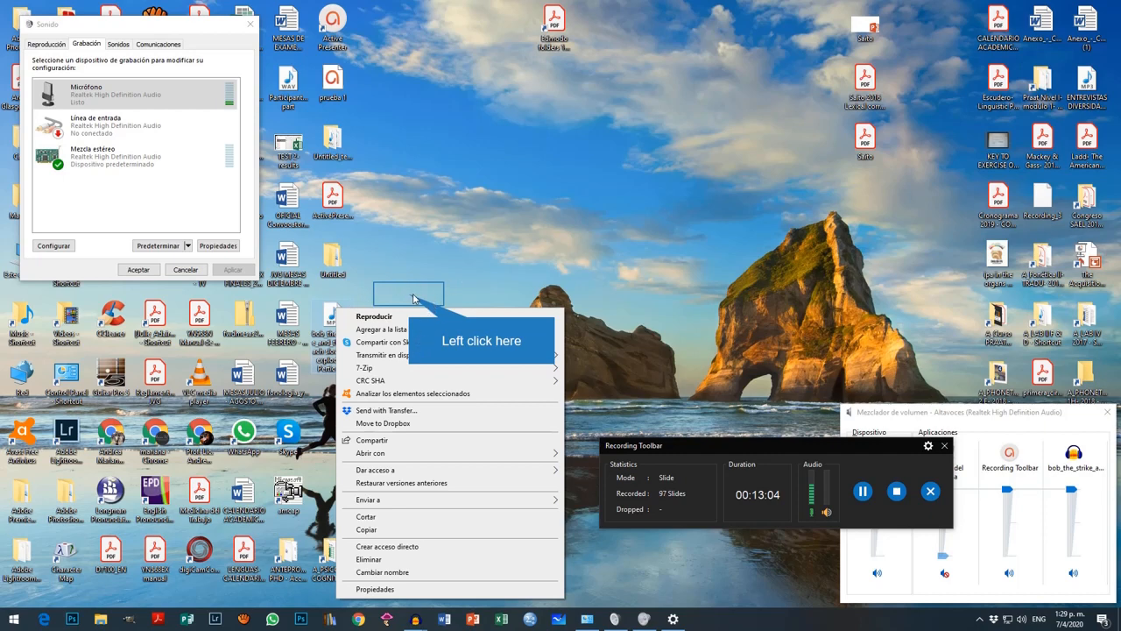
right_click(335, 316)
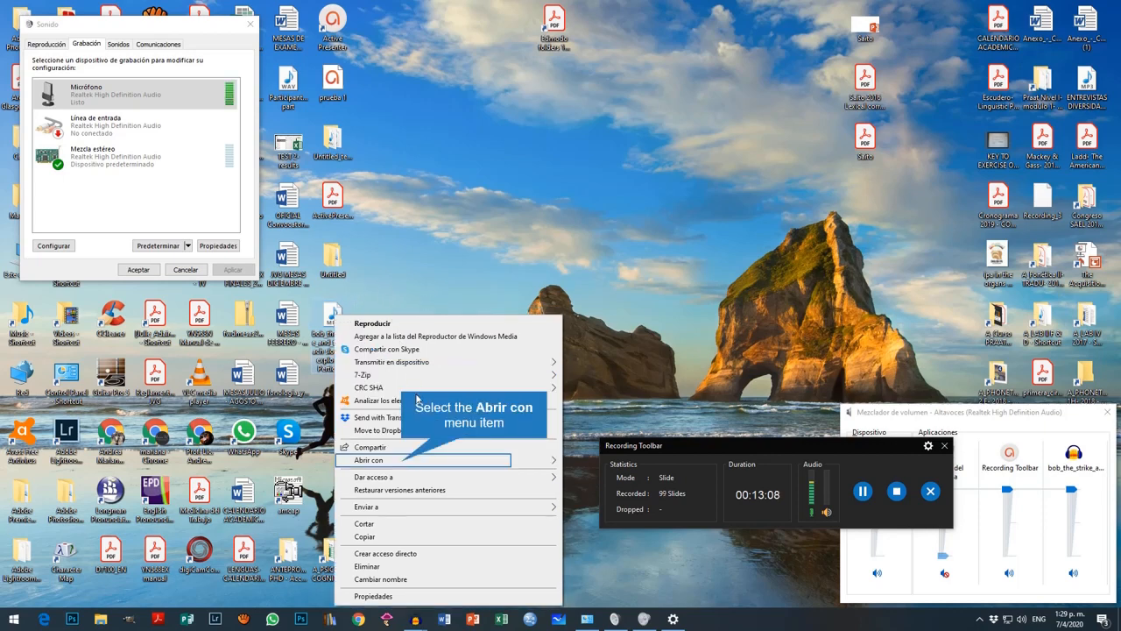
left_click(402, 465)
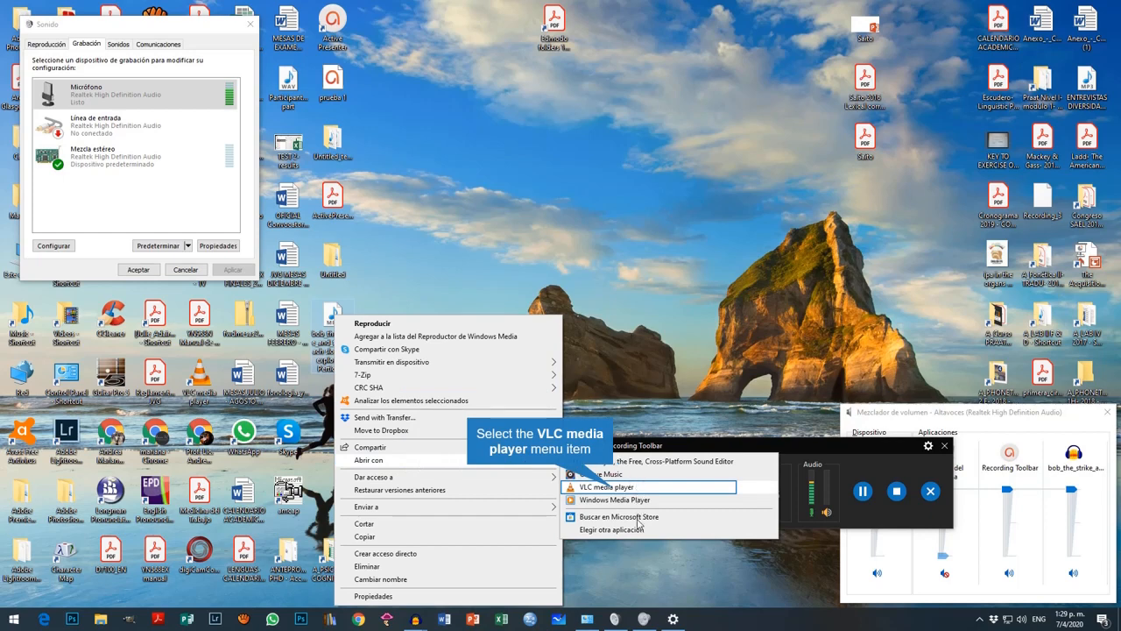
left_click(613, 488)
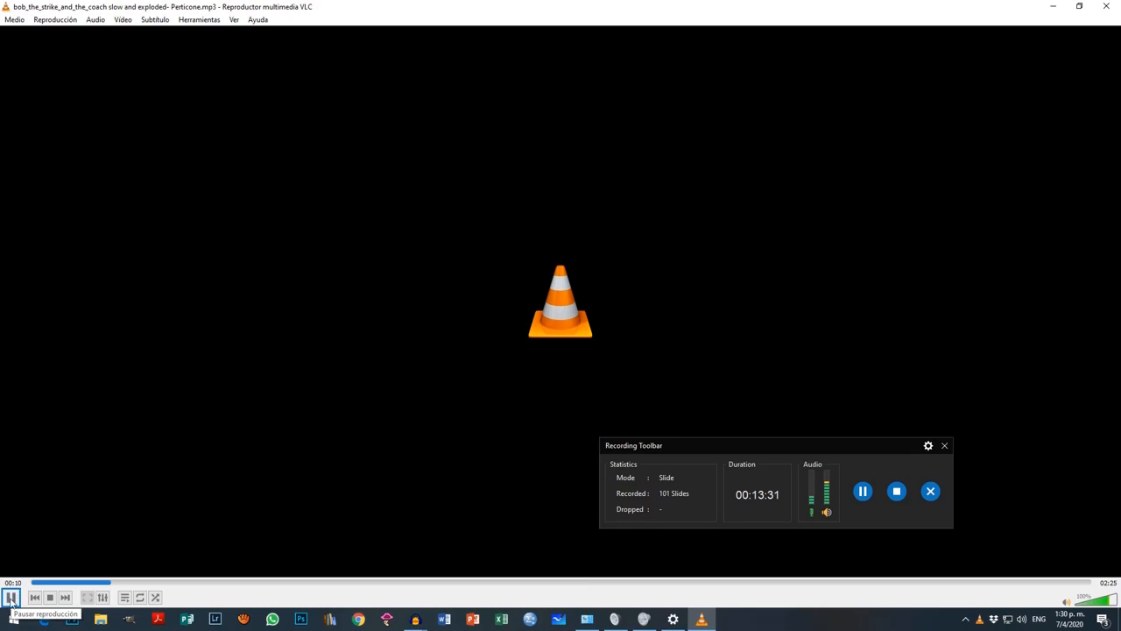
Pause the audio, resume it, pause again at about 0:29 after listening to more phrases, and minimize VLC.
left_click(12, 600)
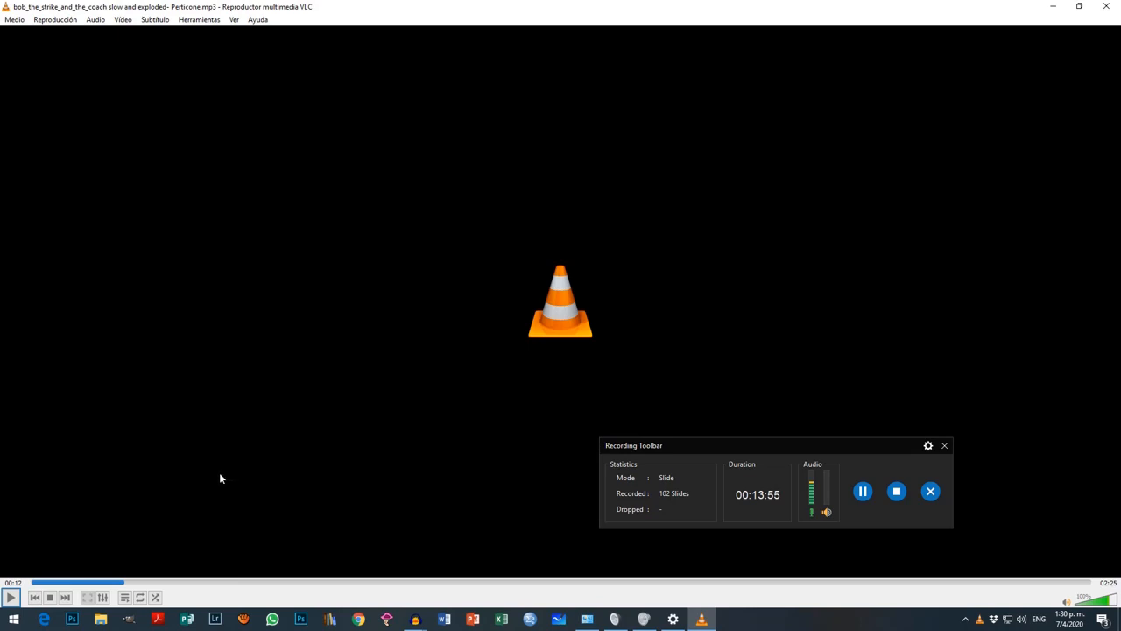
left_click(12, 597)
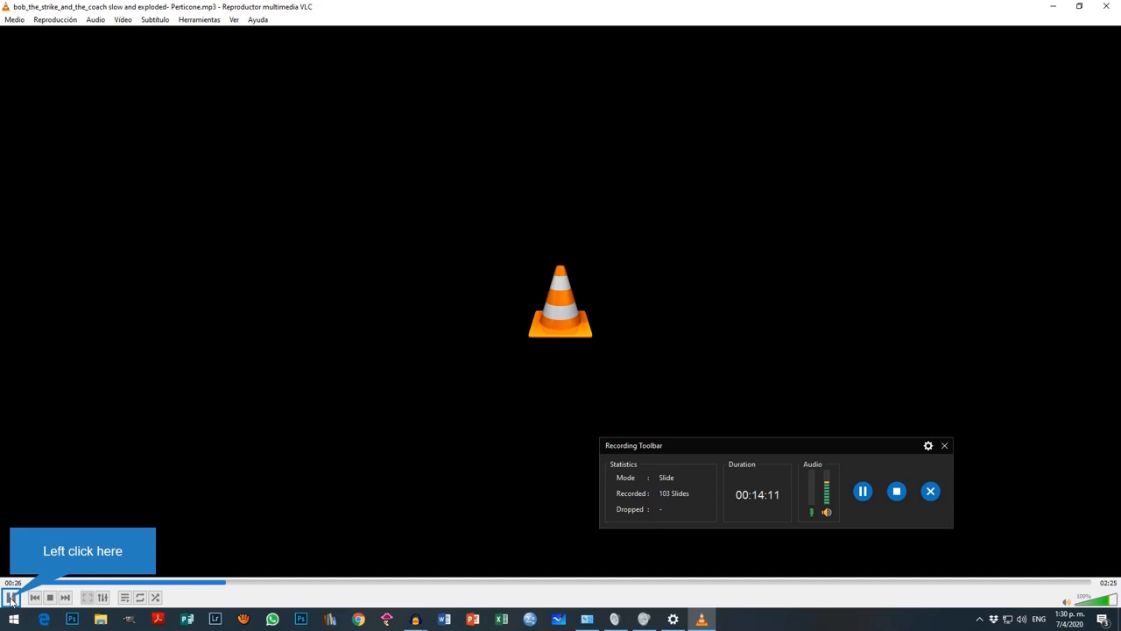
left_click(11, 598)
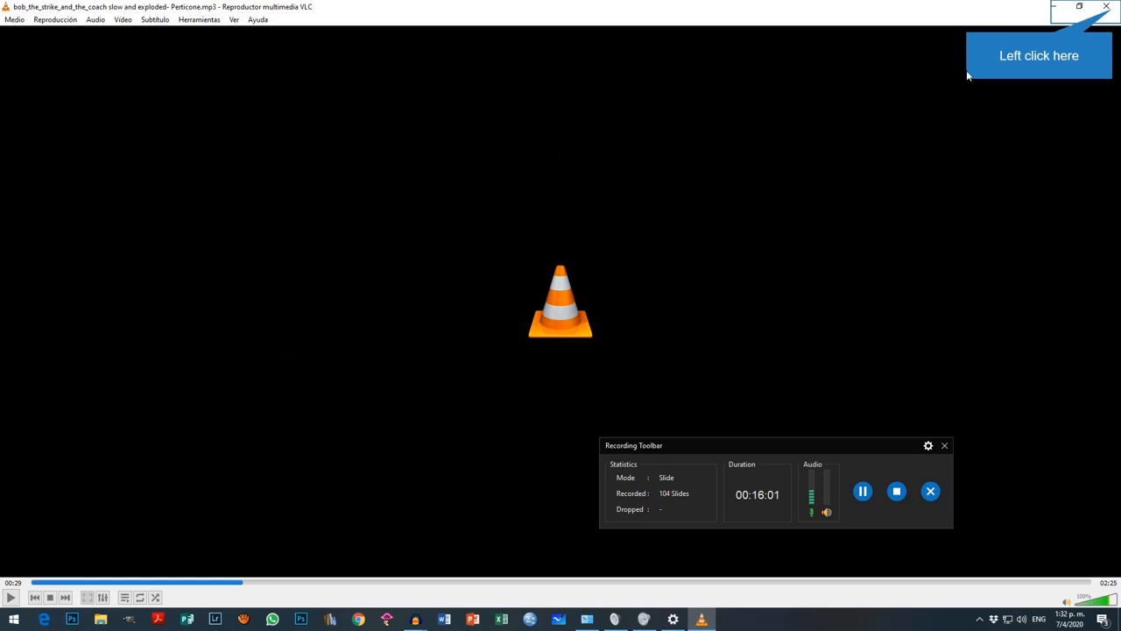
left_click(1054, 6)
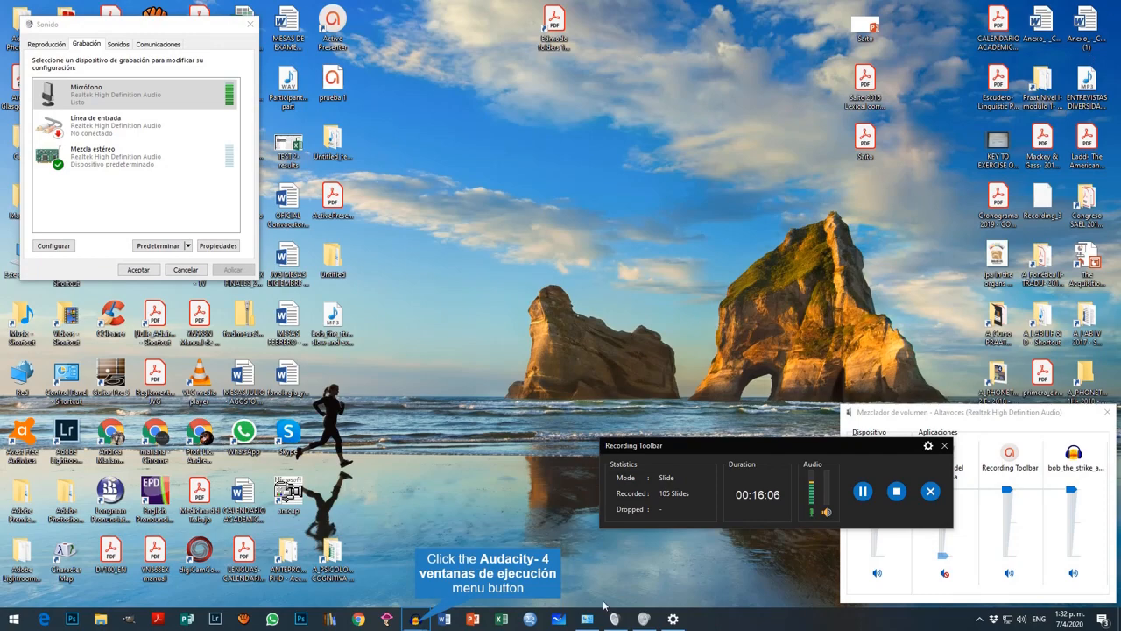
Switch to the Audacity project containing both audio tracks and place the cursor at about 25.8 s in the second track.
left_click(415, 619)
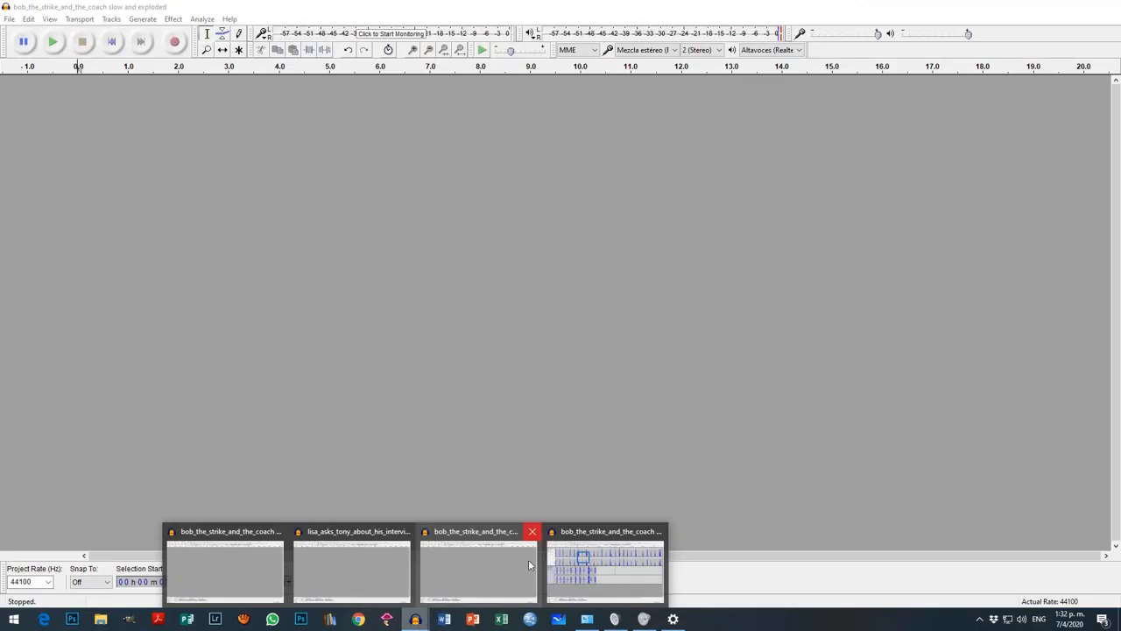
left_click(577, 559)
left_click(623, 313)
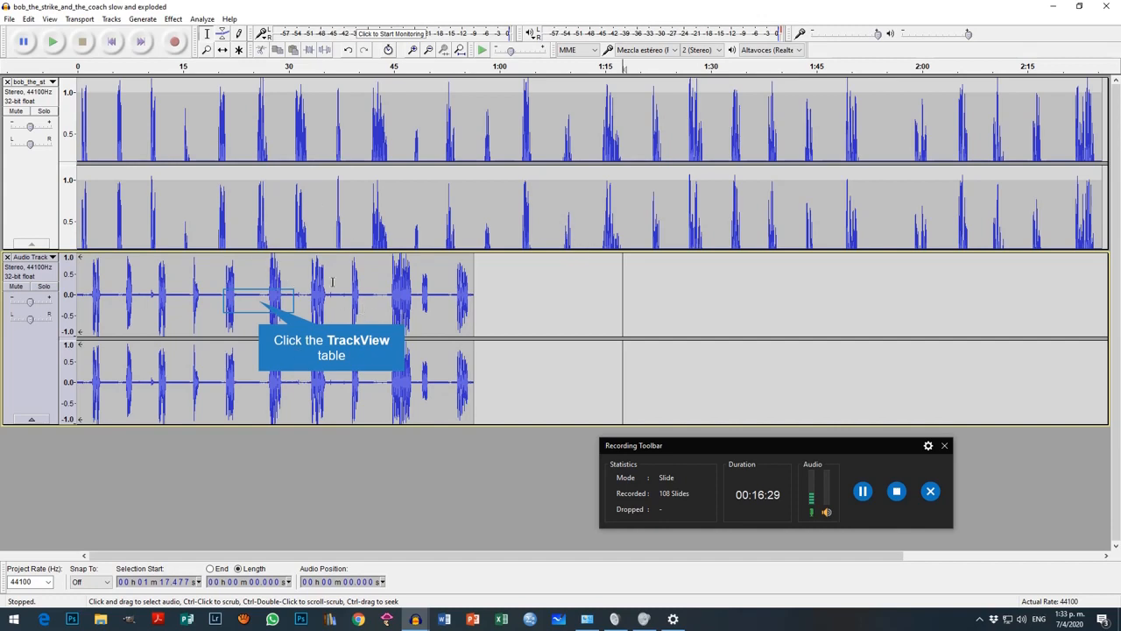
left_click(259, 301)
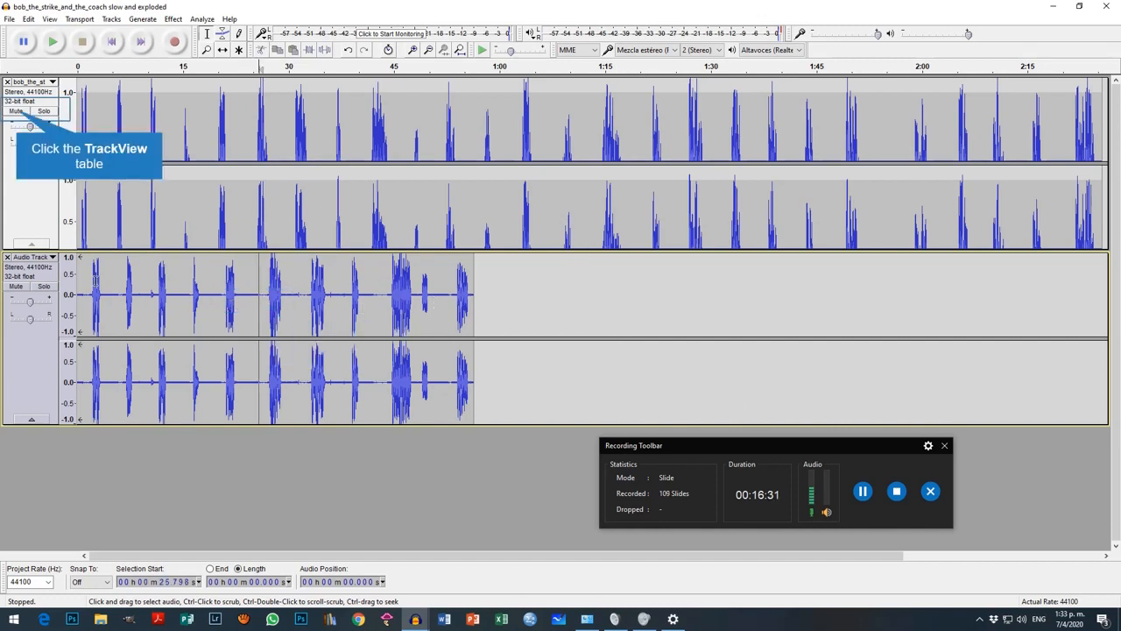
Toggle mute on and off for the original audio's track, play both tracks from the cursor, and pause at about 30 s.
left_click(16, 112)
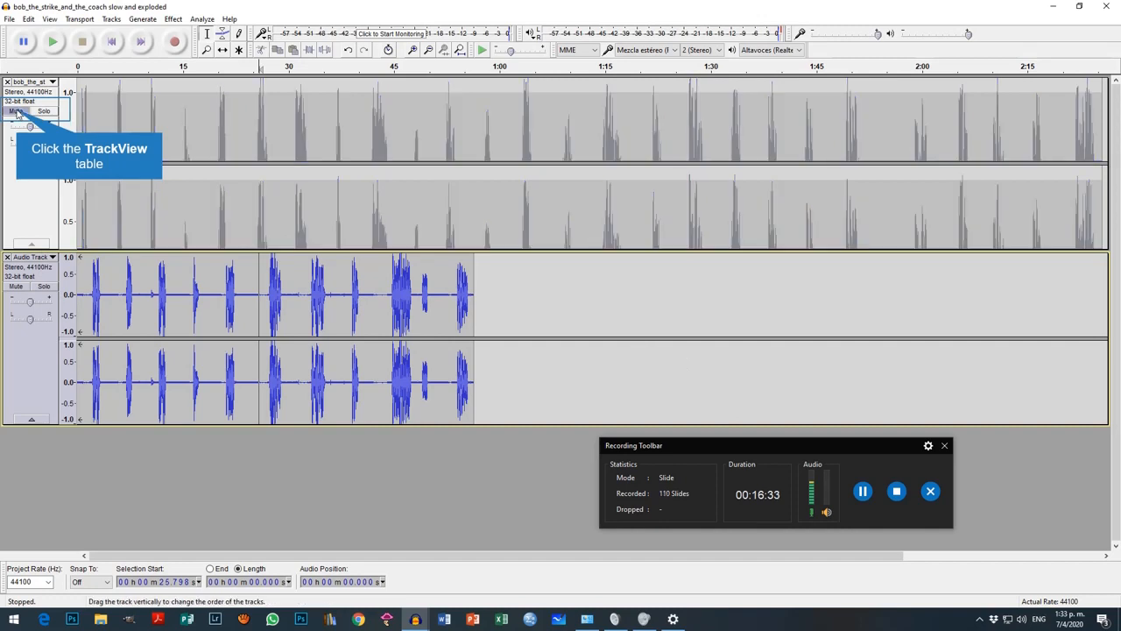
left_click(16, 112)
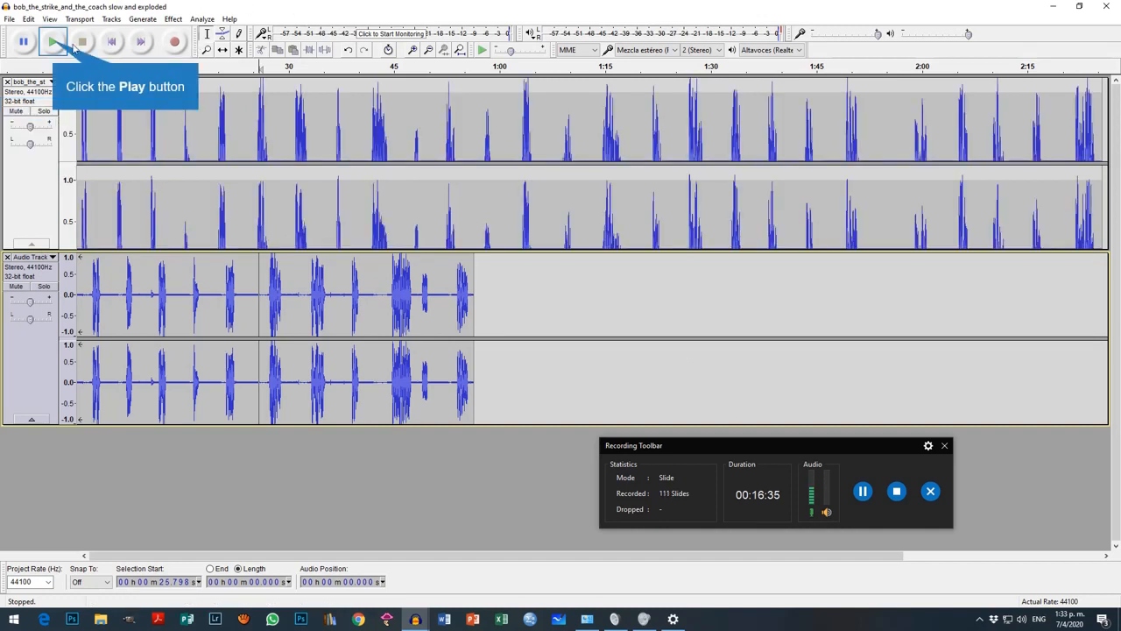
left_click(54, 42)
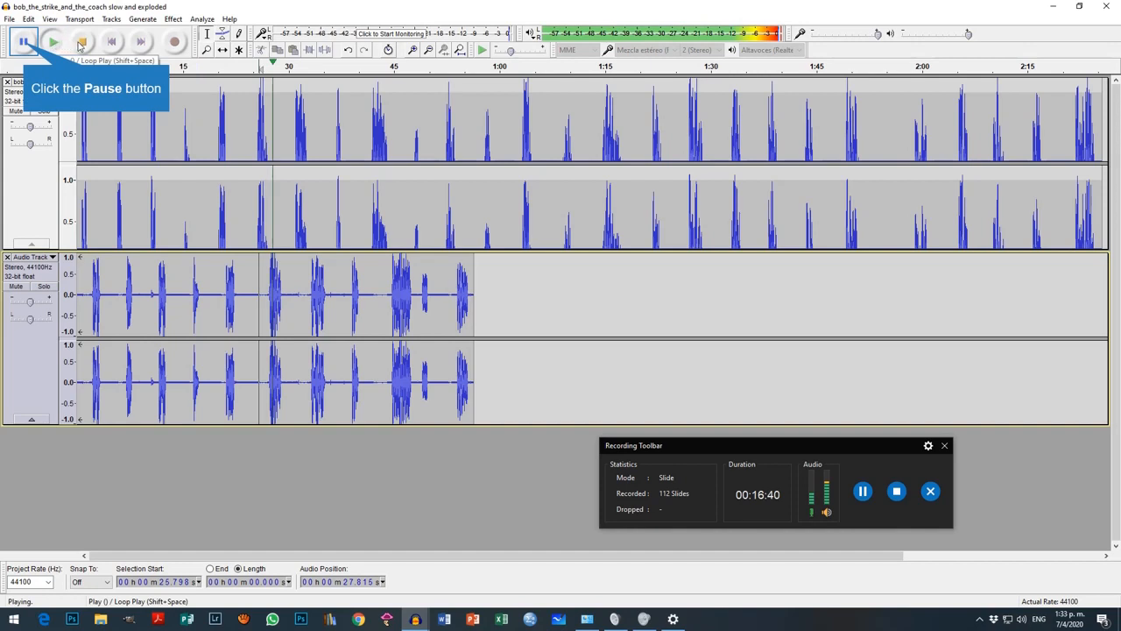
left_click(24, 42)
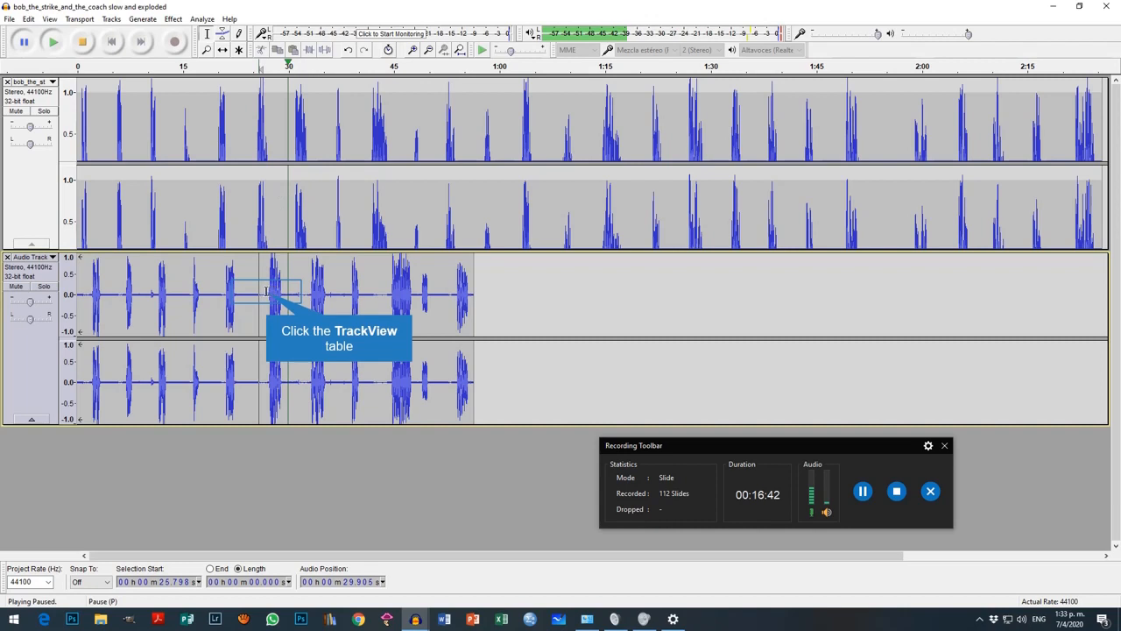
Select the sixth recorded phrase in the second track, about 2.8 s from 26.876 s, and stop playback.
left_click_drag(266, 294, 287, 294)
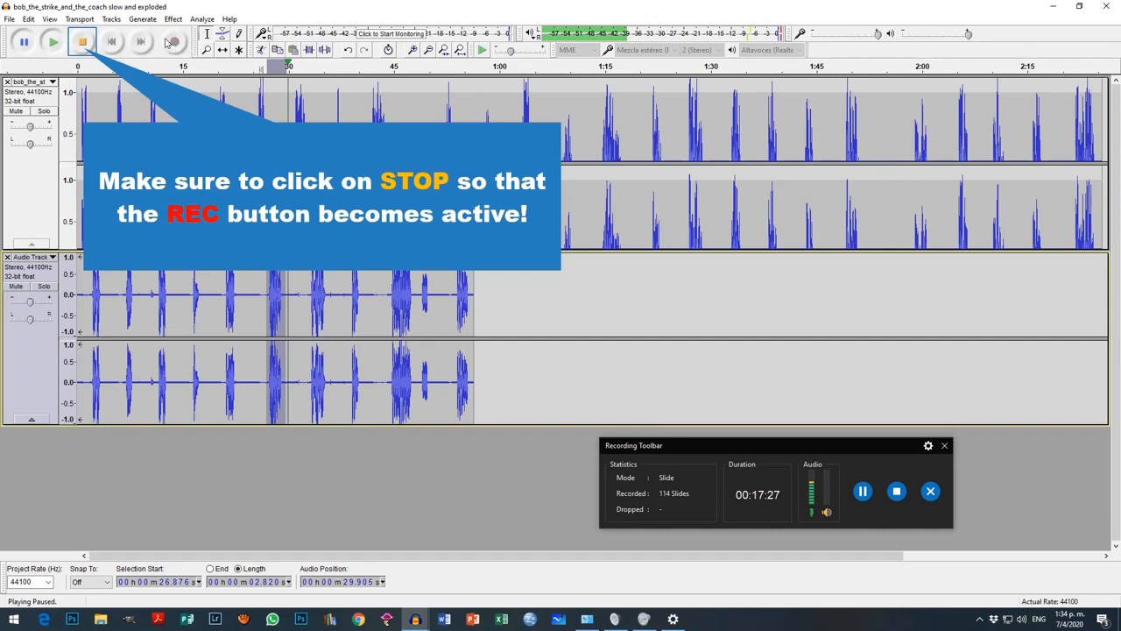
left_click(83, 43)
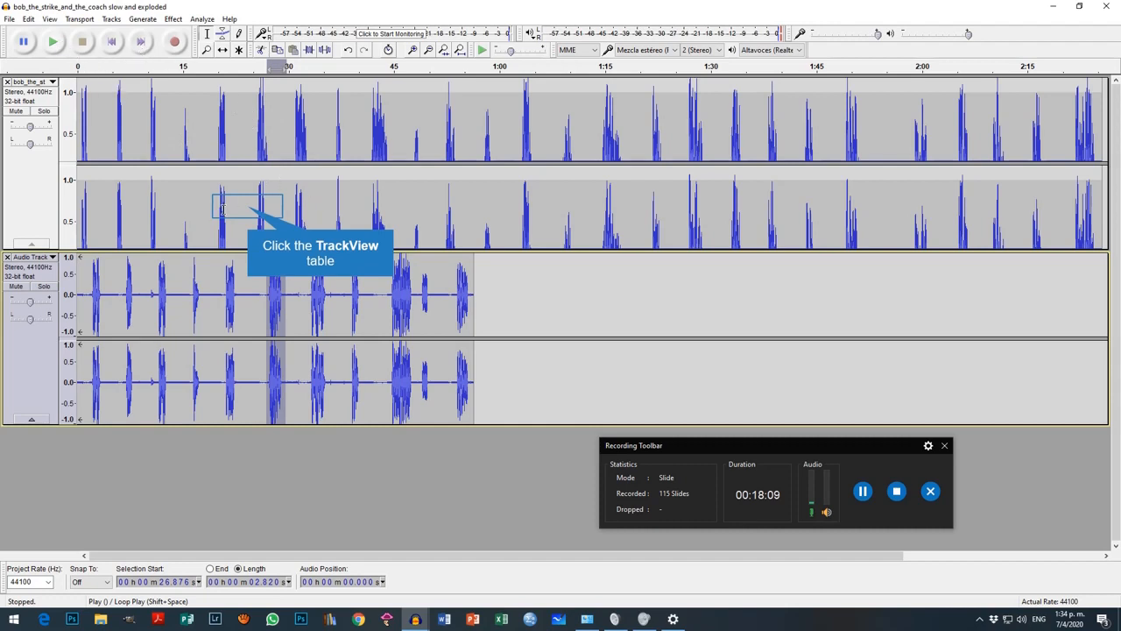
Select about 5.4 s of the original audio's track from 24.222 s and play that model phrase.
left_click_drag(247, 207, 283, 215)
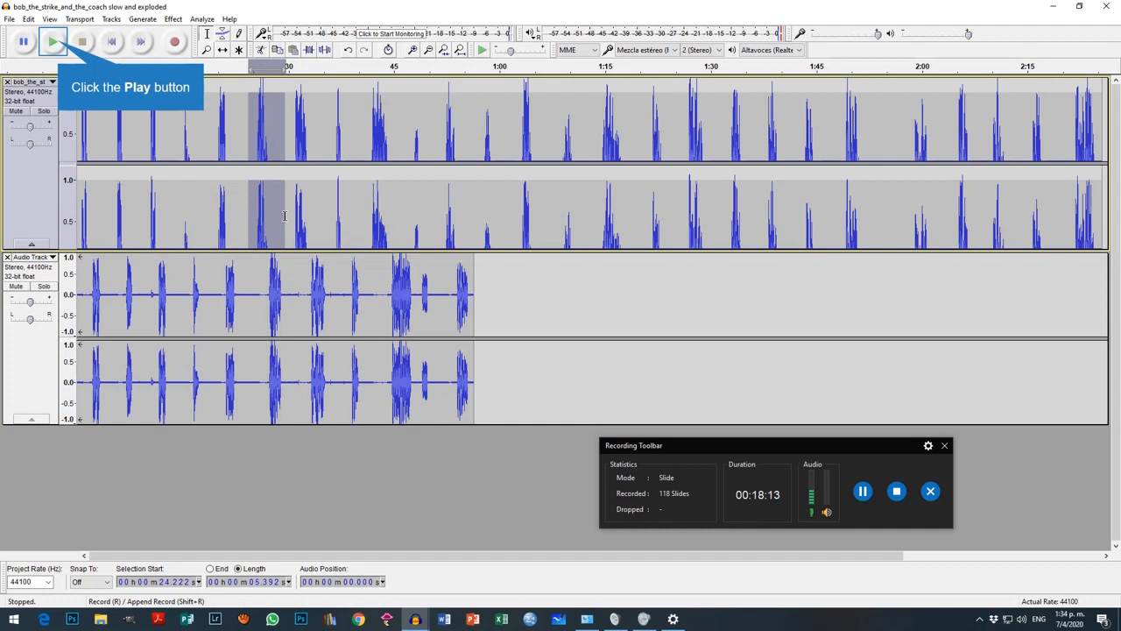
left_click(58, 42)
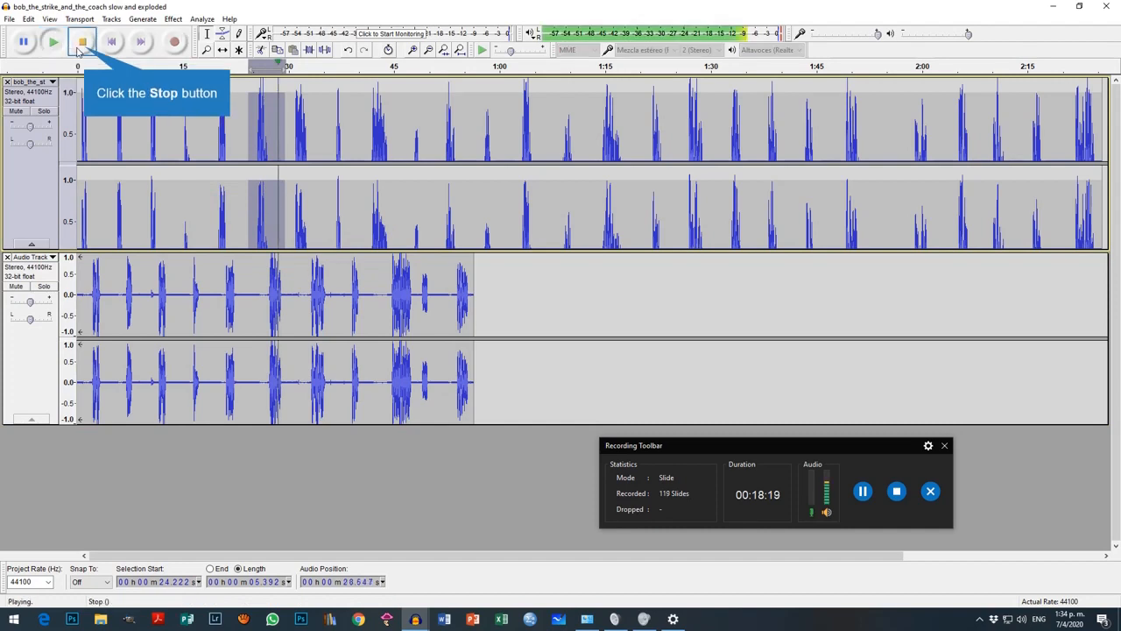
left_click(82, 44)
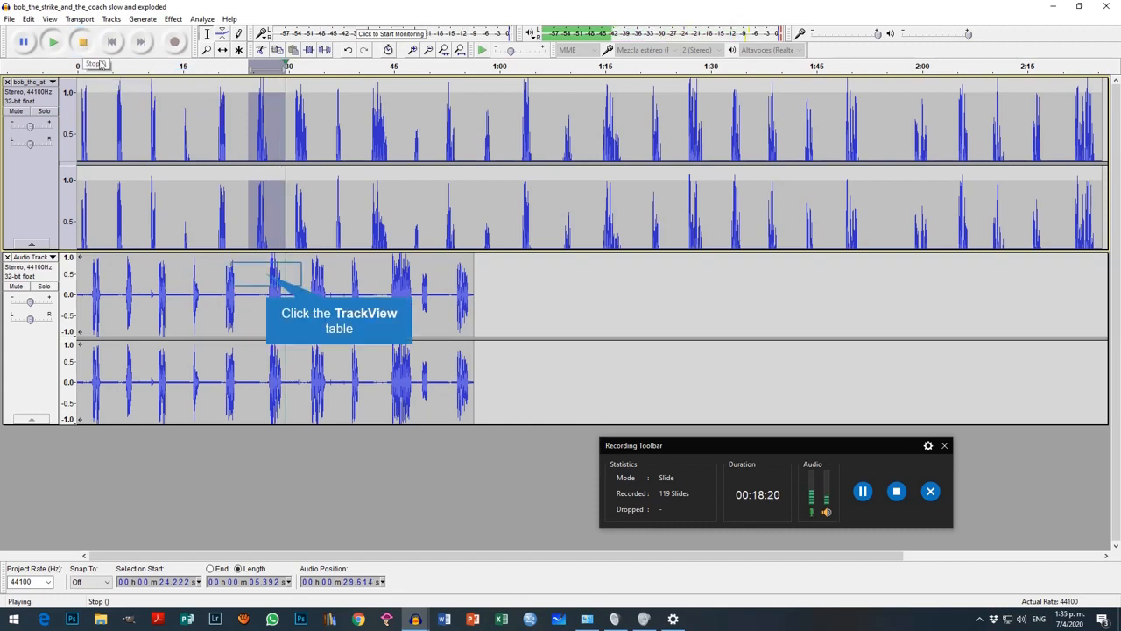
Select about 2.6 s of the second track from 26.876 s and record a new take over that range.
left_click_drag(267, 282, 285, 282)
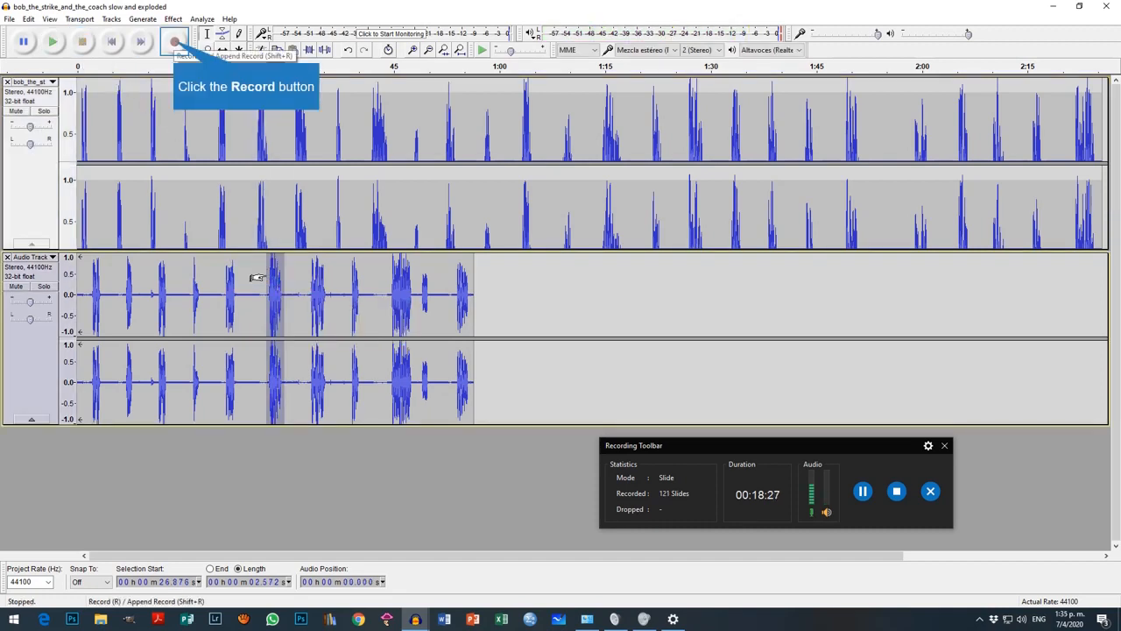
left_click(175, 43)
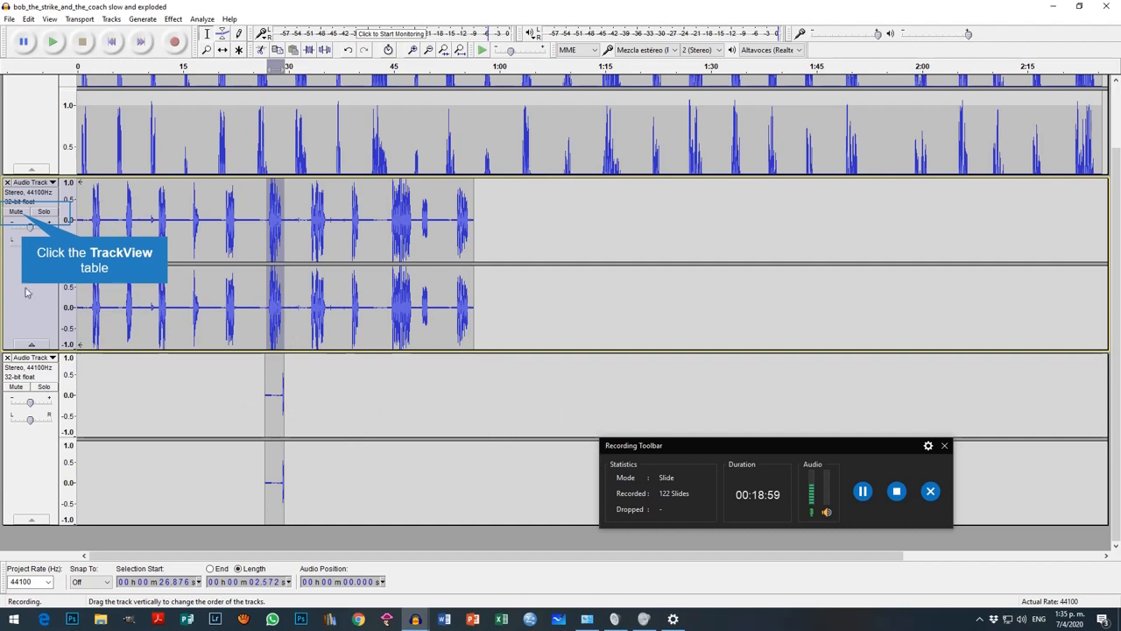
Mute the second track, select about 3.4 s of it from 26.746 s, and record another take of the phrase.
left_click(21, 213)
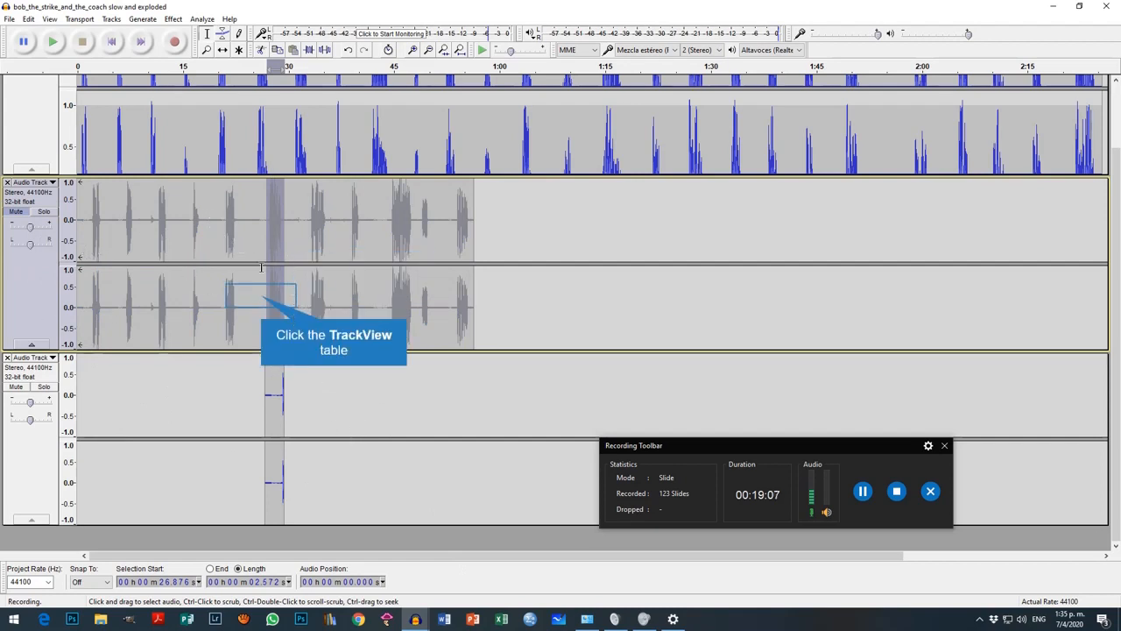
left_click_drag(262, 300, 276, 294)
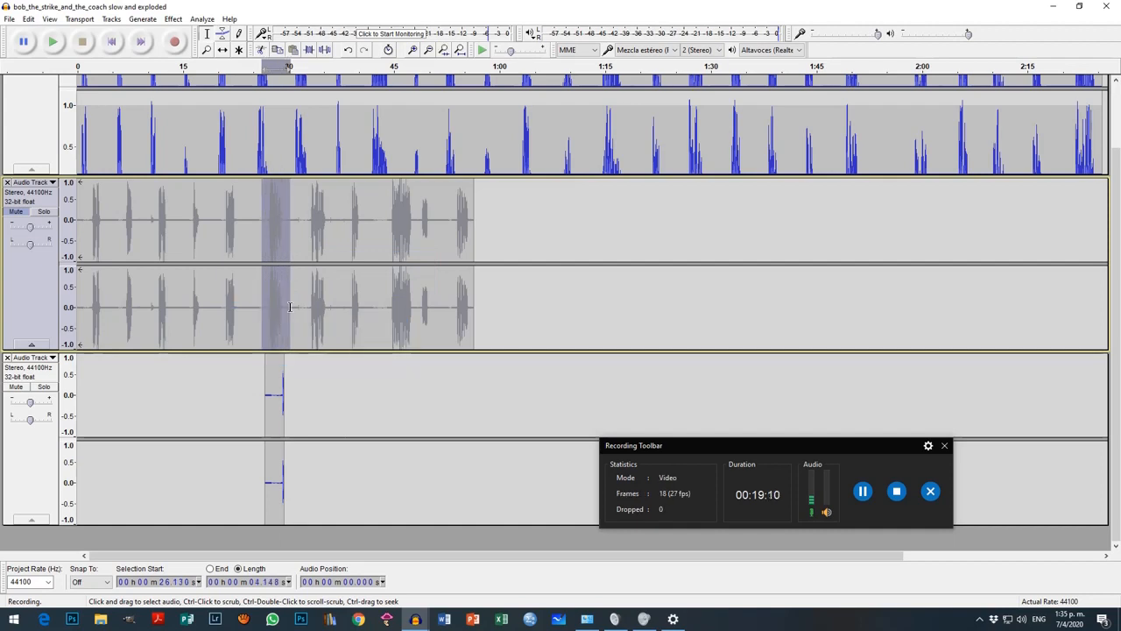
left_click(270, 226)
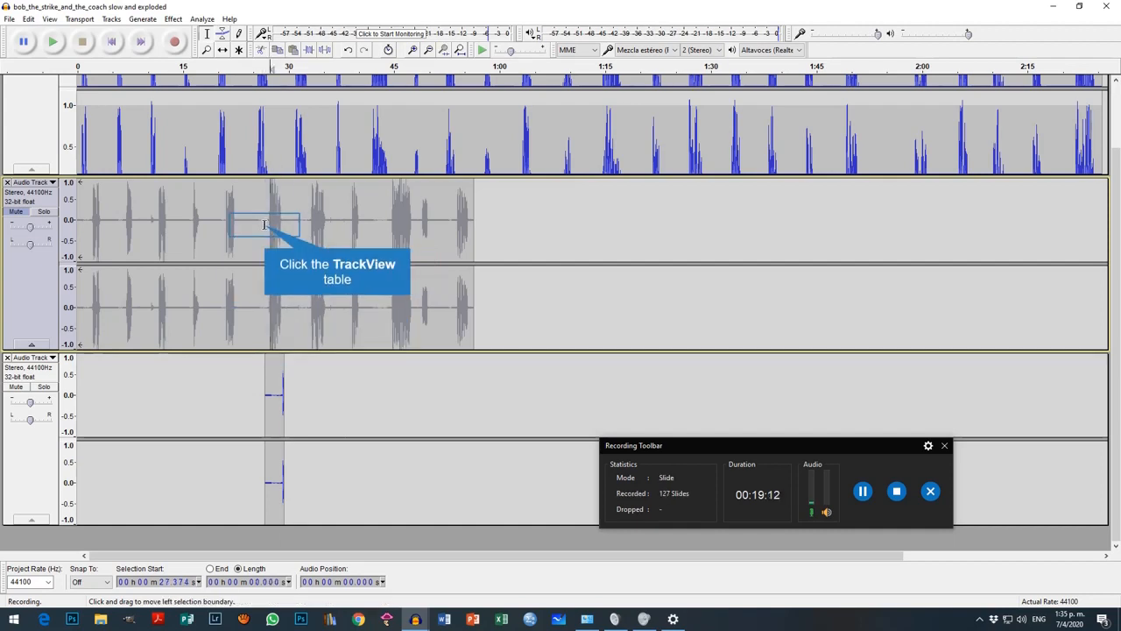
left_click_drag(265, 225, 289, 228)
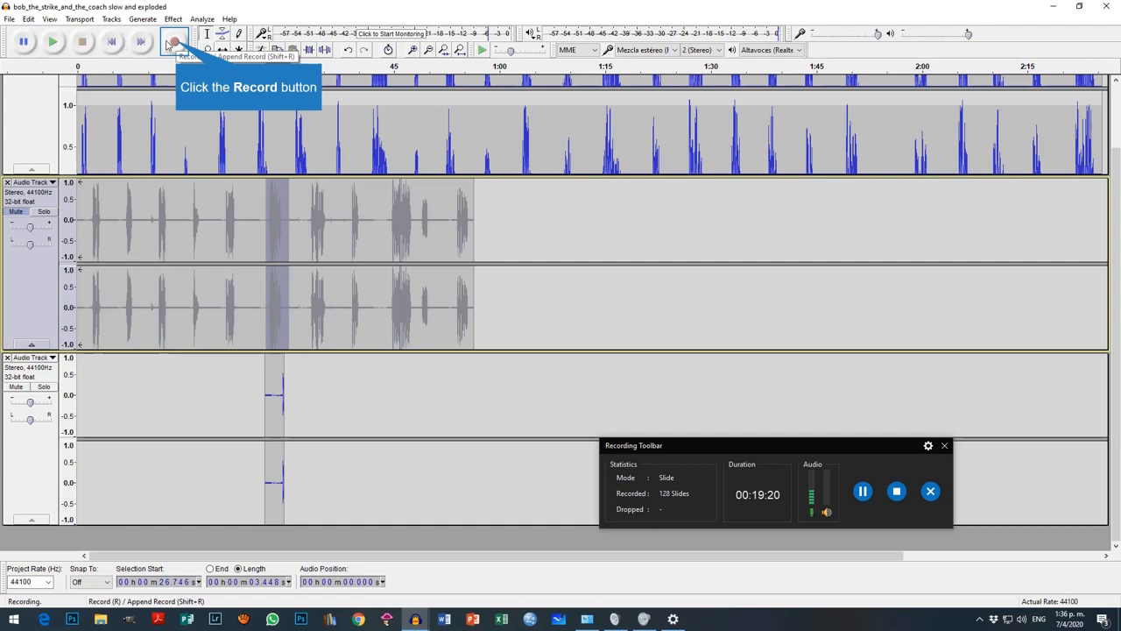
left_click(175, 43)
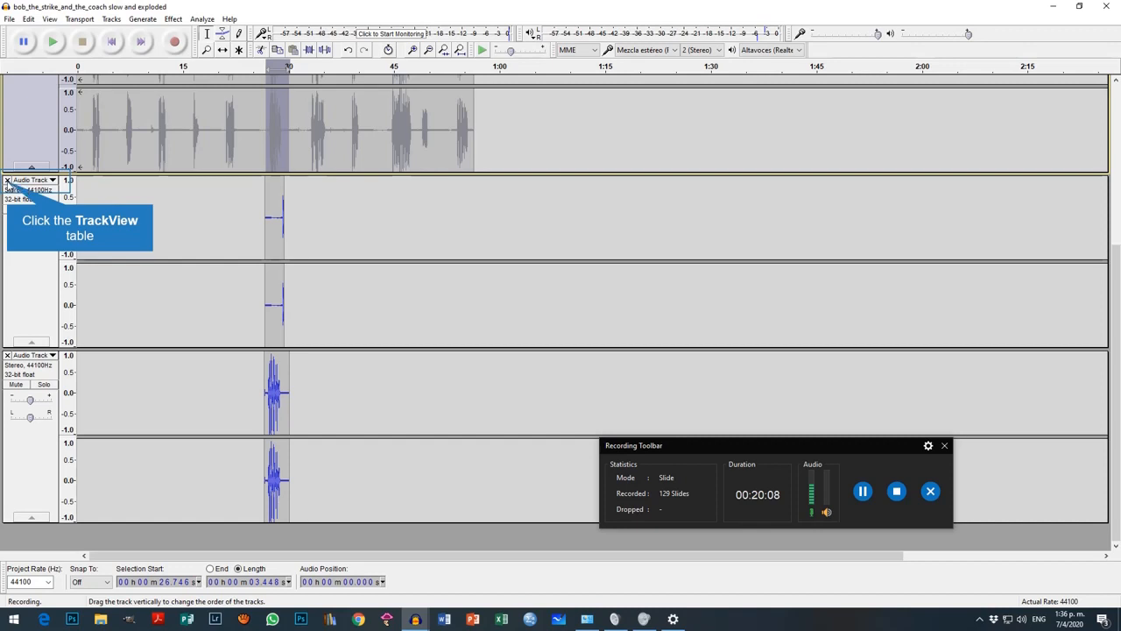
Delete the first short take's track and clear the time selection by placing the cursor at about 1:10 in the second track.
left_click(8, 182)
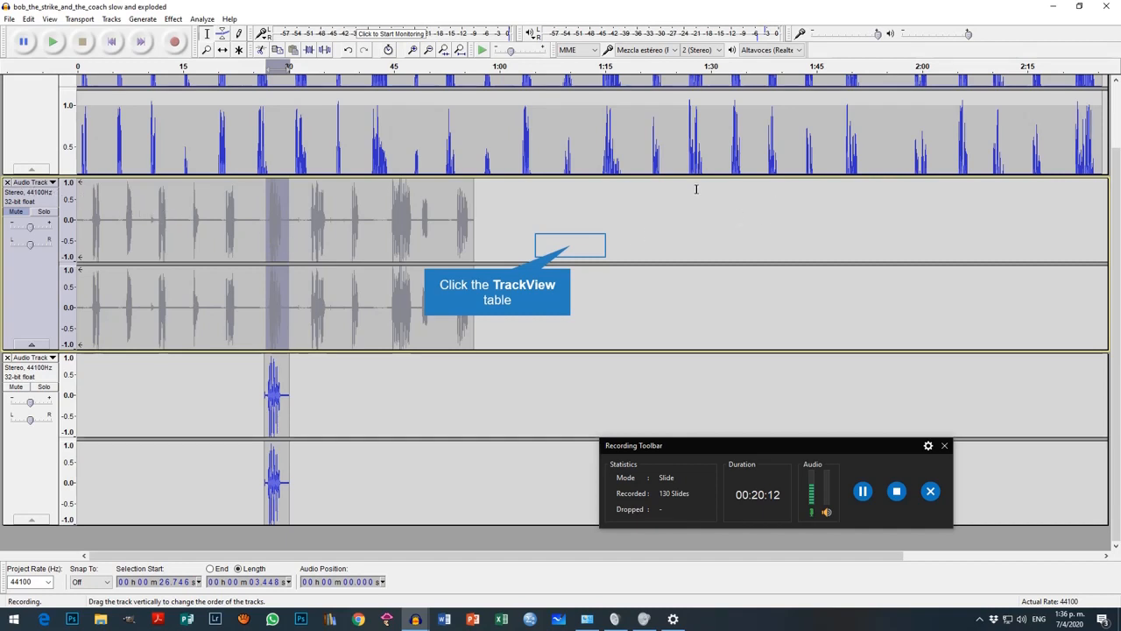
left_click(569, 245)
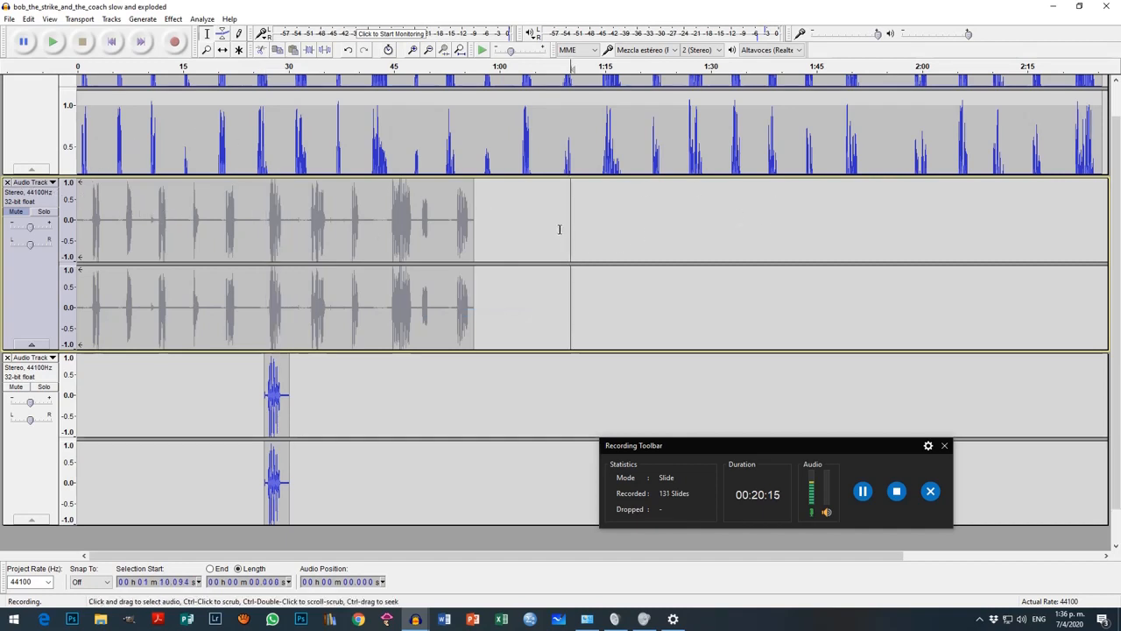
scroll(559, 230, "up", 2)
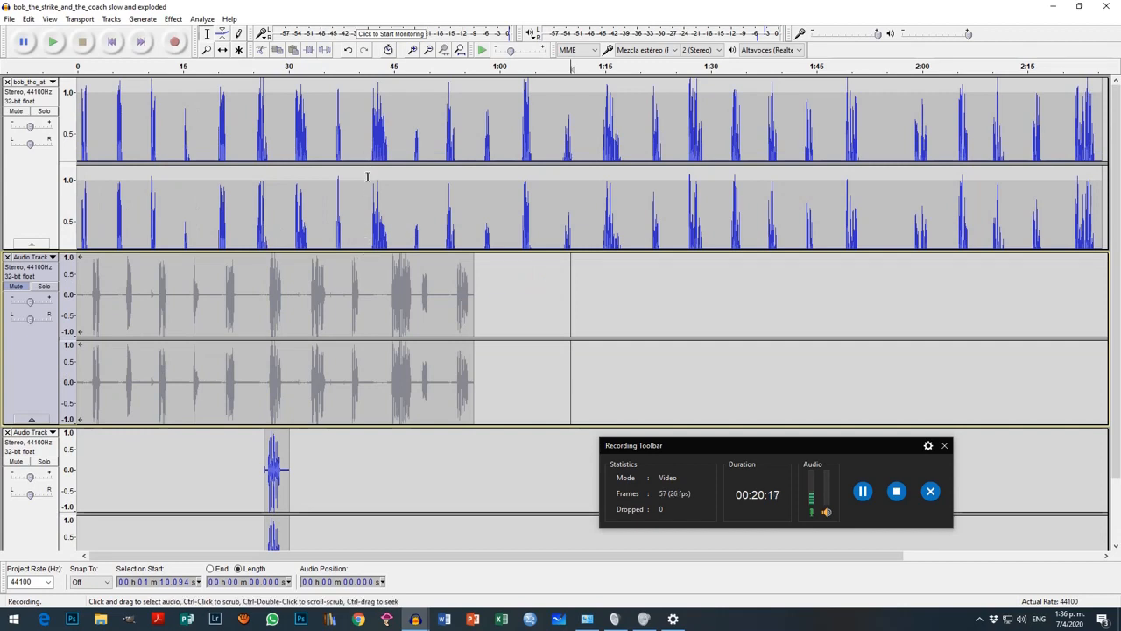
Slightly reduce the height of the original audio's track and place the cursor at about 1:00 in the second track.
scroll(367, 184, "right", 5)
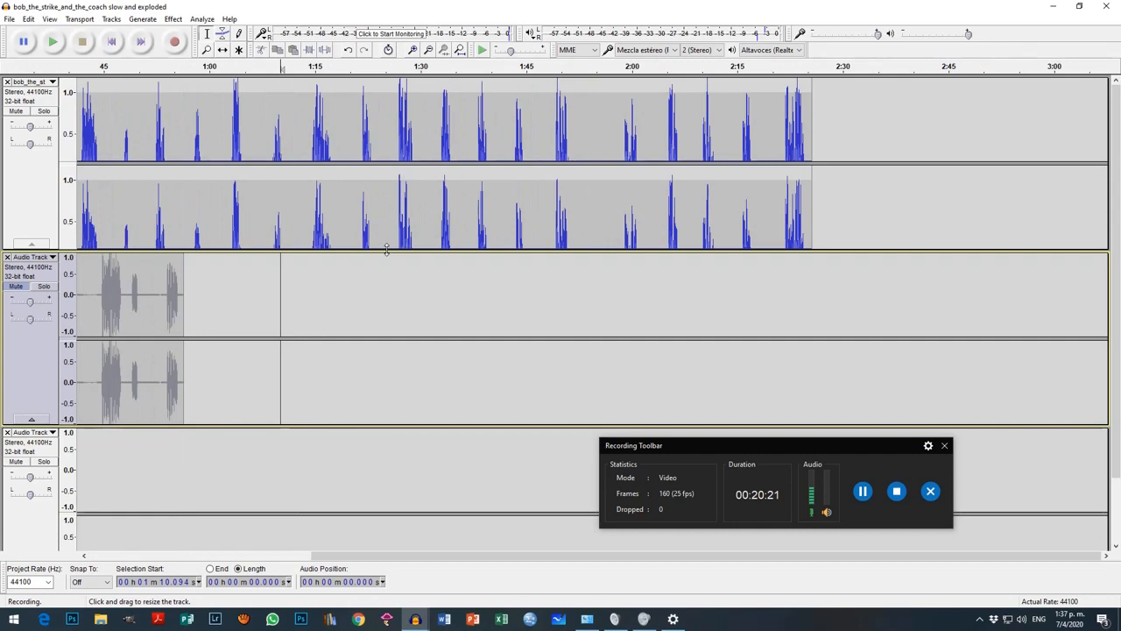
mouse_move(388, 250)
left_mouse_down()
mouse_move(388, 263)
mouse_move(390, 200)
mouse_move(388, 232)
left_mouse_up()
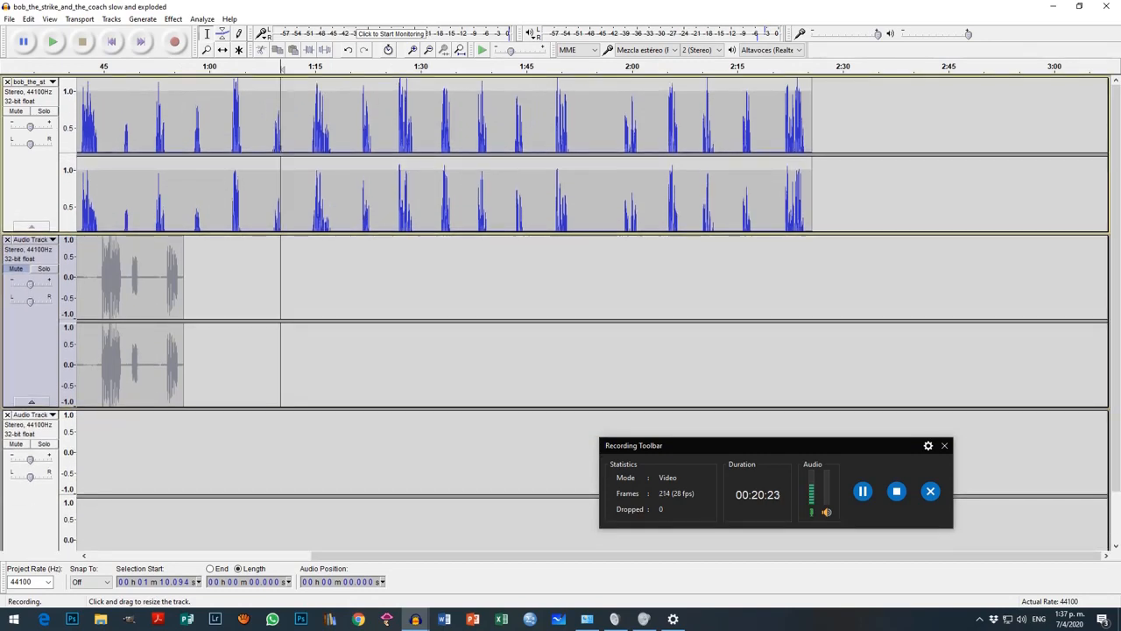
scroll(386, 194, "up", 1, "ctrl")
scroll(387, 194, "down", 1, "ctrl")
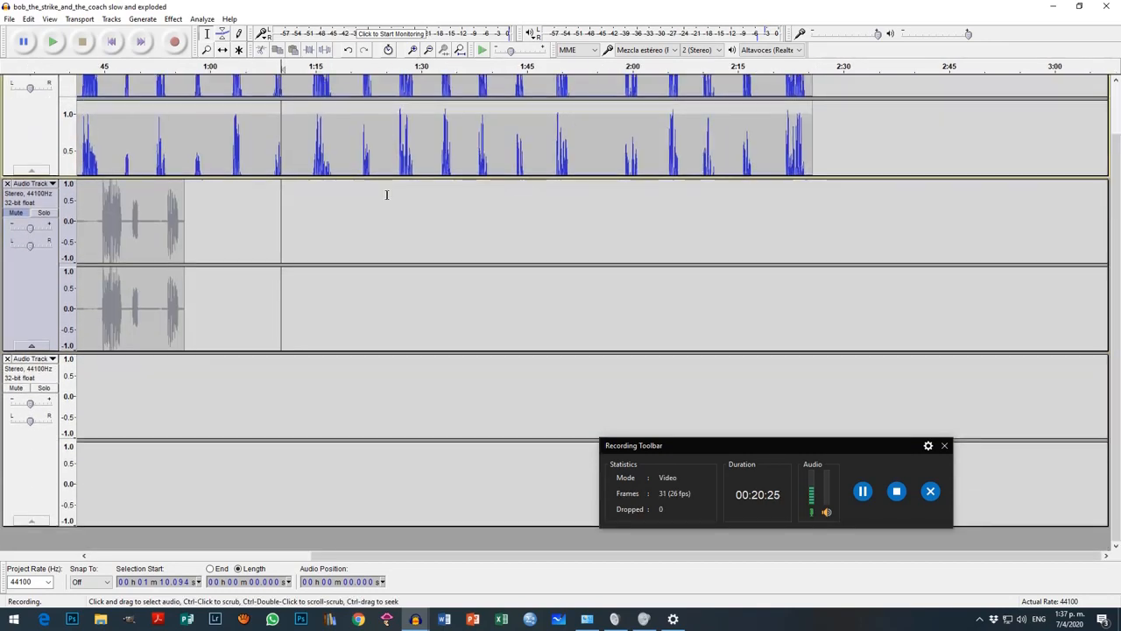
left_click(212, 279)
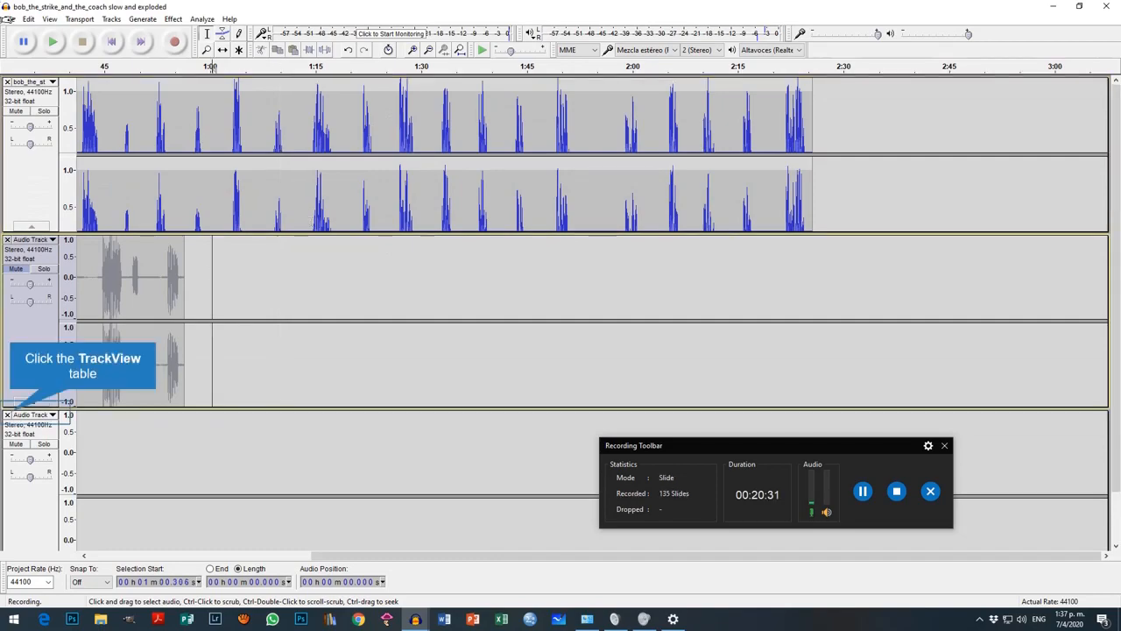